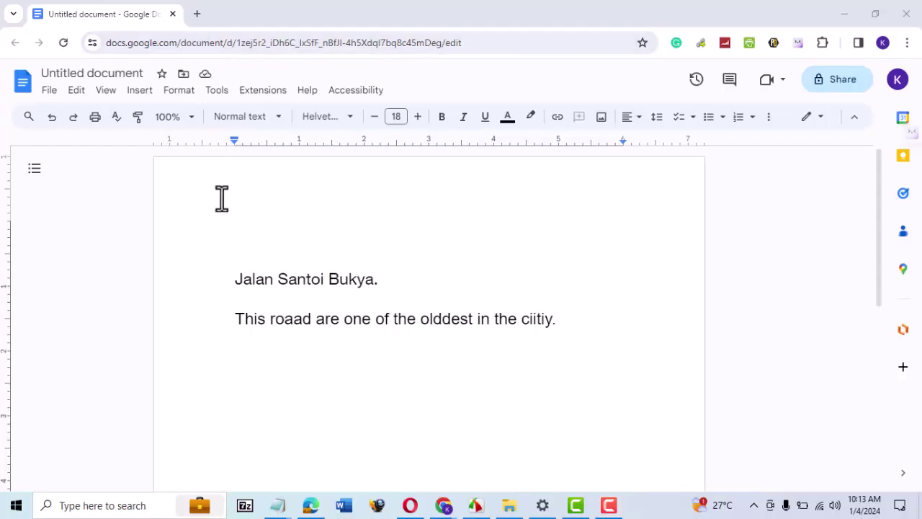
# Select the sentence 'This roaad are one of the olddest in the ciitiy.' below the heading.
pyautogui.moveTo(238, 320); pyautogui.dragTo(545, 328)
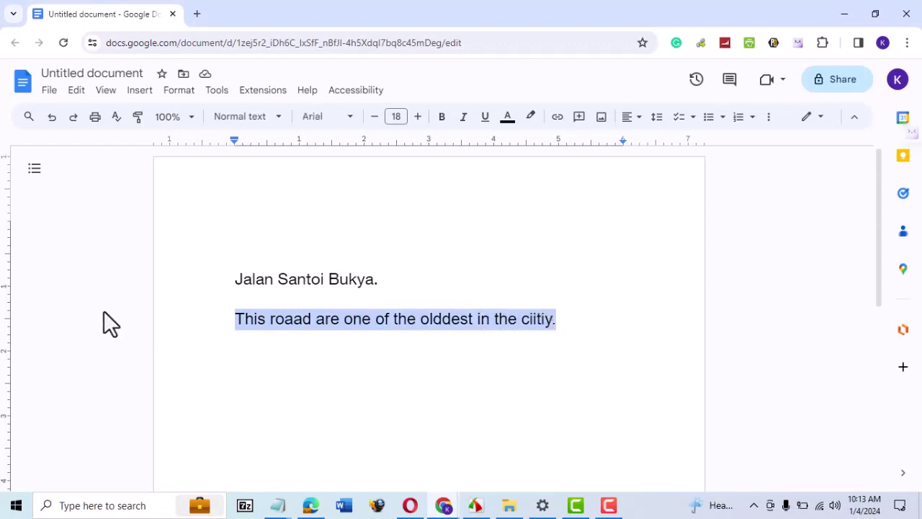
# Choose English (United States) under File > Language, then deselect the sentence.
pyautogui.click(49, 92)
pyautogui.moveTo(83, 417)
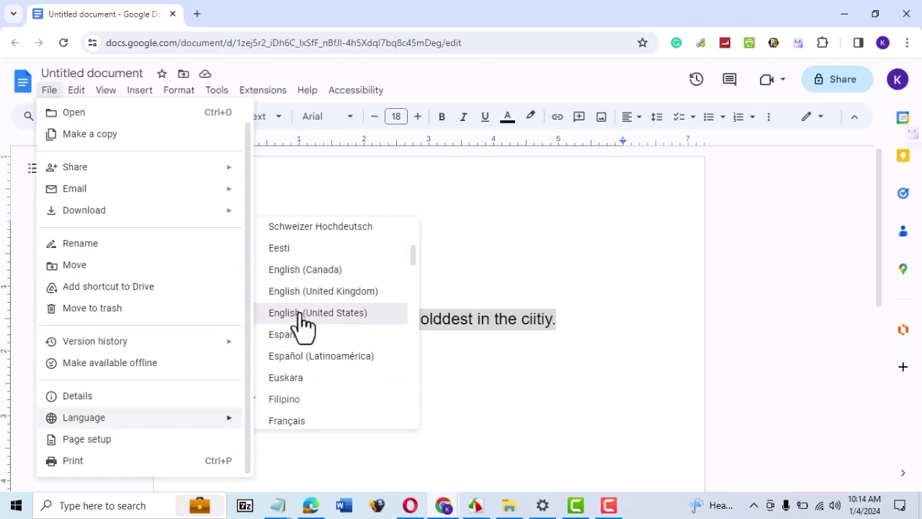
pyautogui.click(302, 314)
pyautogui.click(278, 234)
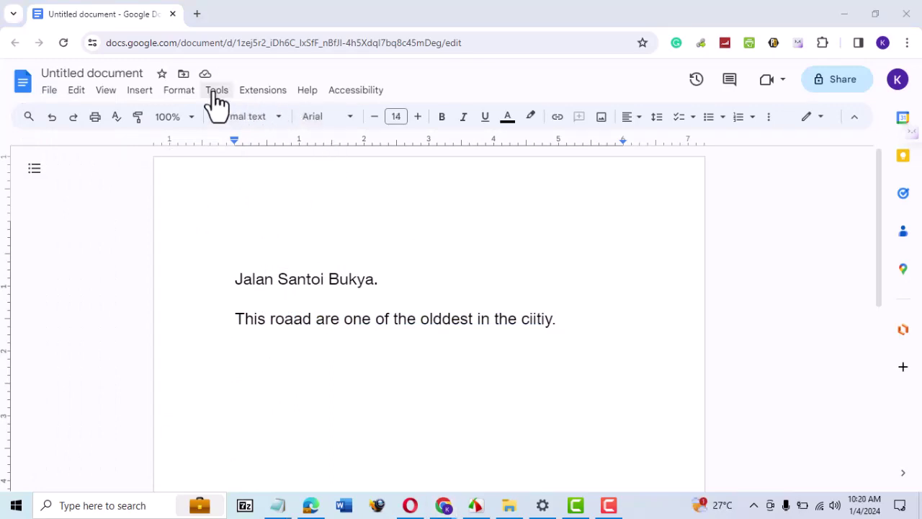
# Run Tools > Spelling and grammar check on the misspelled sentence.
pyautogui.click(216, 92)
pyautogui.moveTo(274, 113)
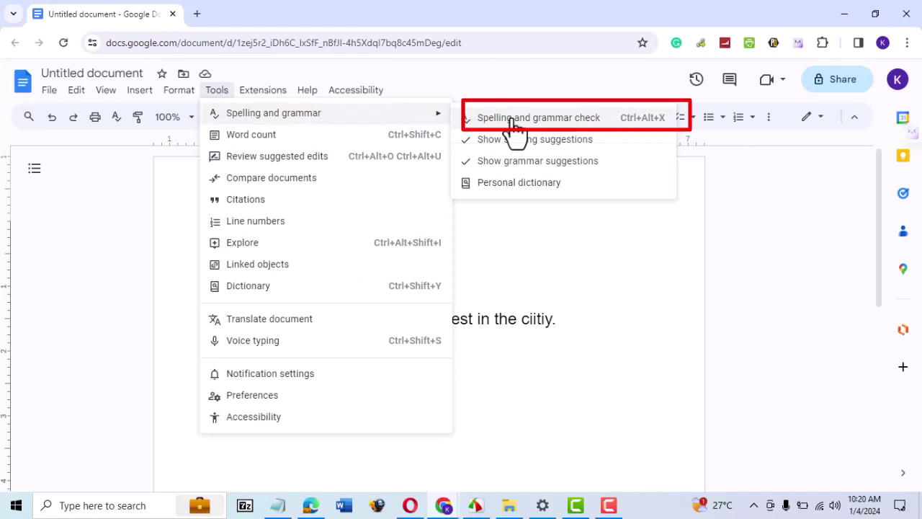
pyautogui.click(457, 123)
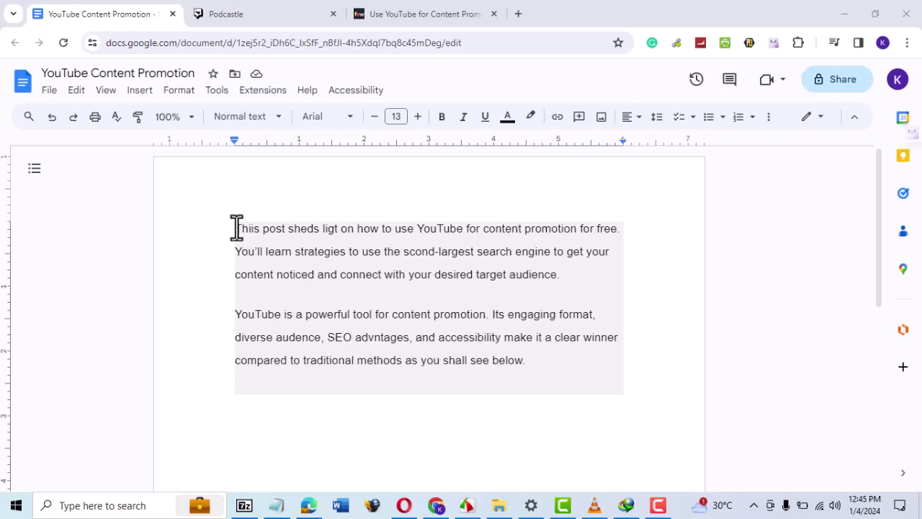
# Select all the YouTube Content Promotion text and apply Format > Clear formatting.
pyautogui.moveTo(236, 228); pyautogui.dragTo(529, 369)
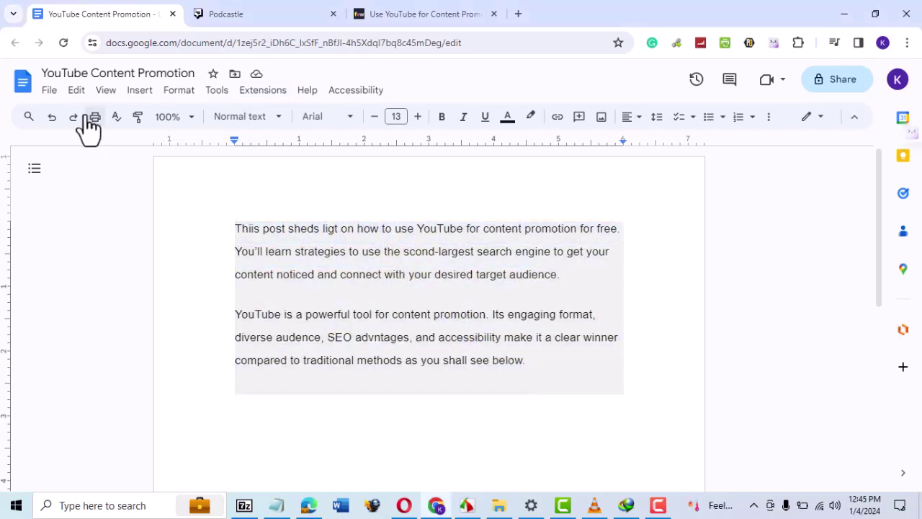
pyautogui.click(78, 92)
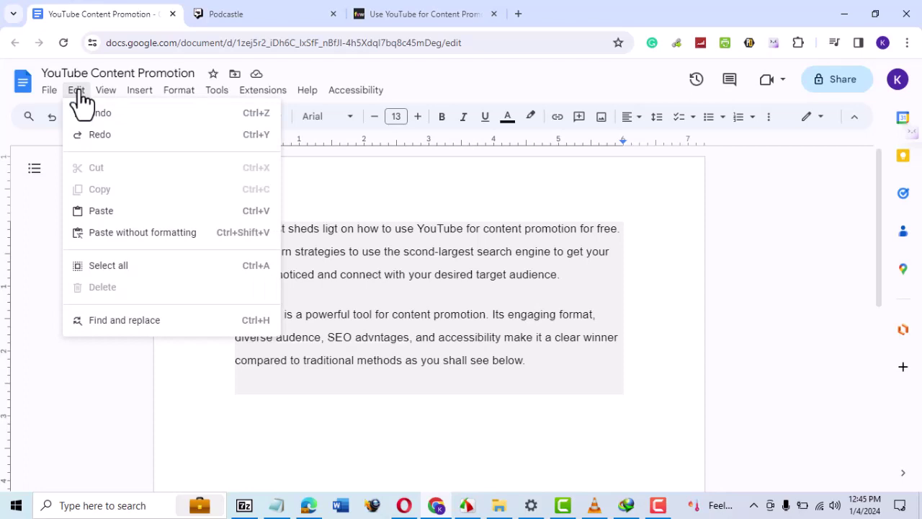
pyautogui.click(92, 268)
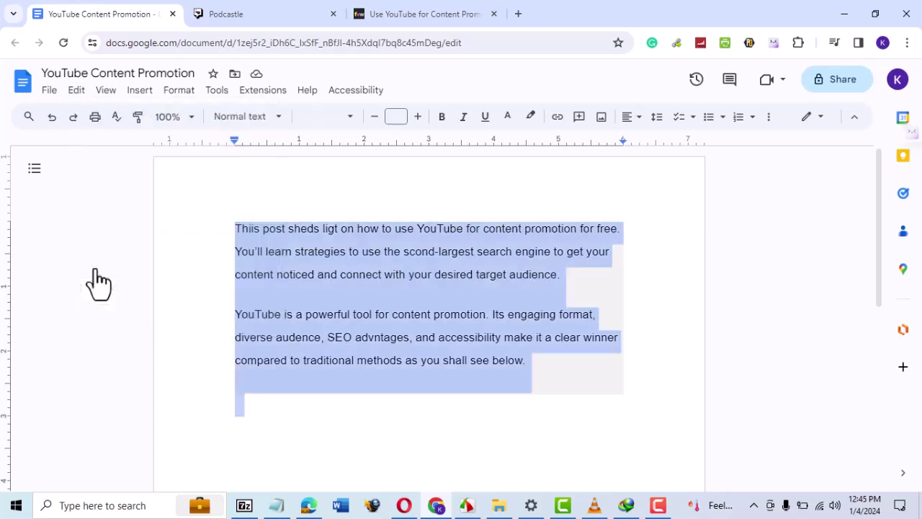
pyautogui.click(180, 92)
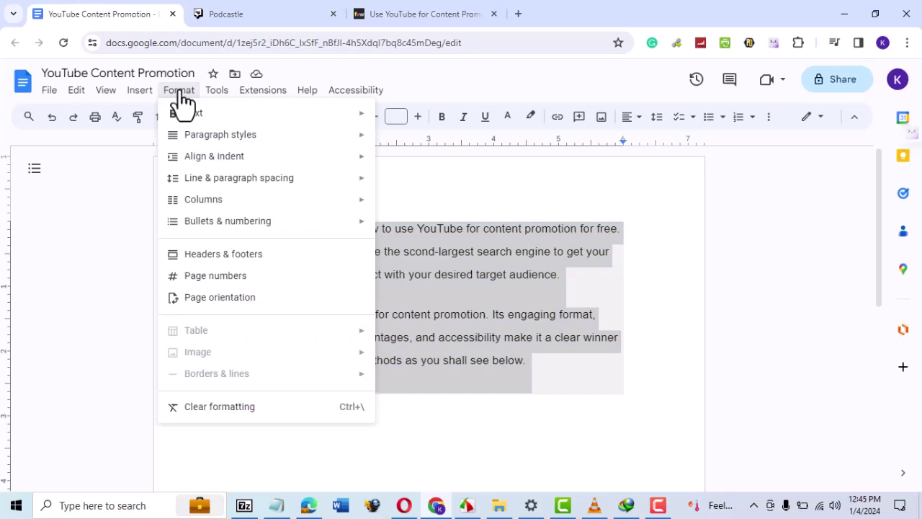
pyautogui.click(204, 408)
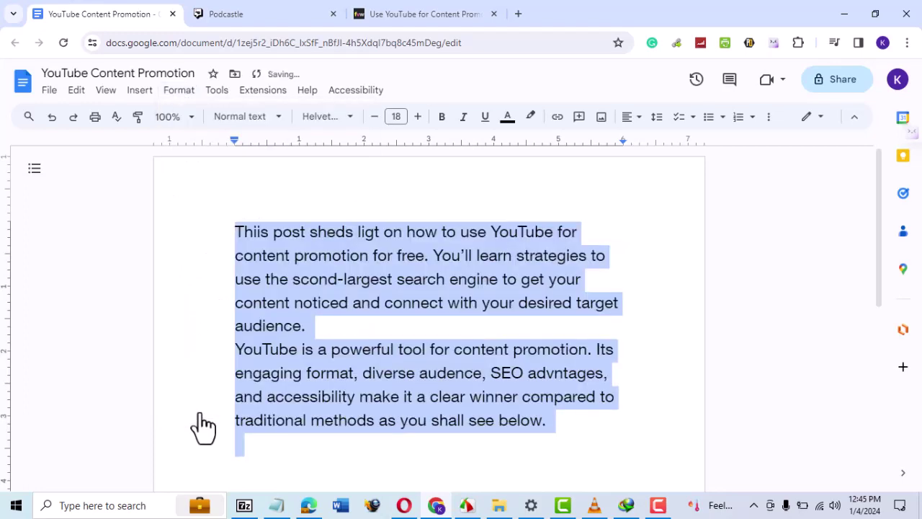
pyautogui.click(225, 91)
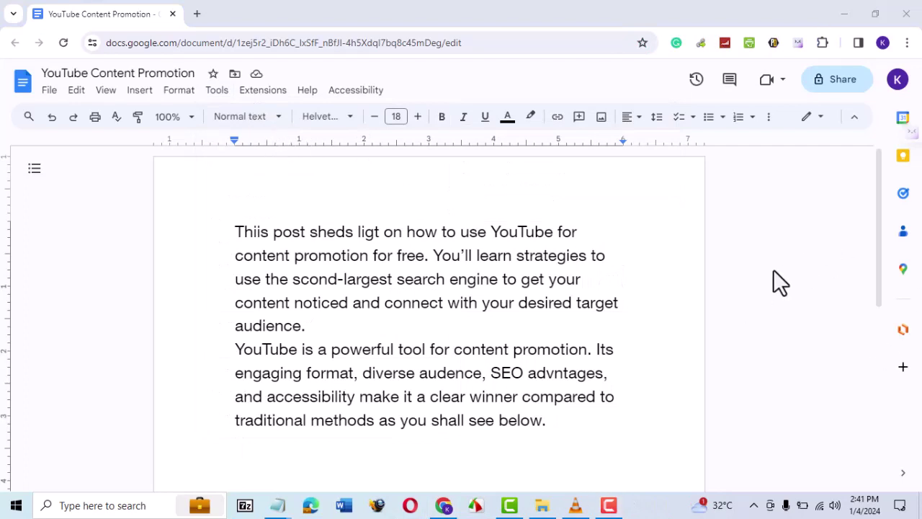
# Relaunch Chrome from Help > About Google Chrome so it updates to version 120.
pyautogui.click(907, 44)
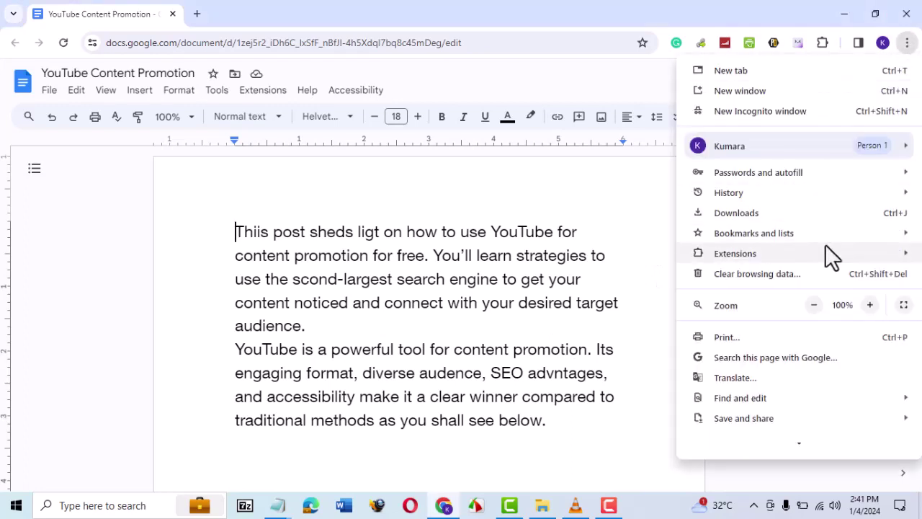
pyautogui.scroll(-2, 821, 317)
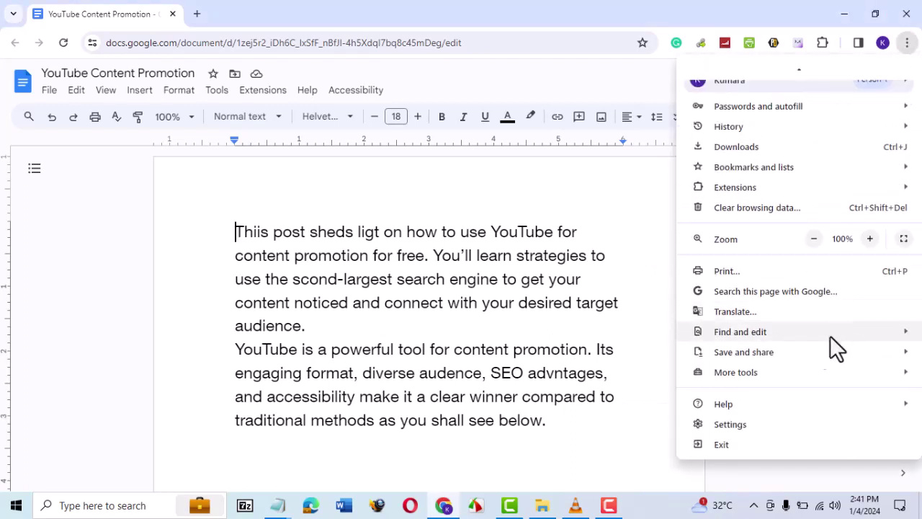
pyautogui.moveTo(723, 404)
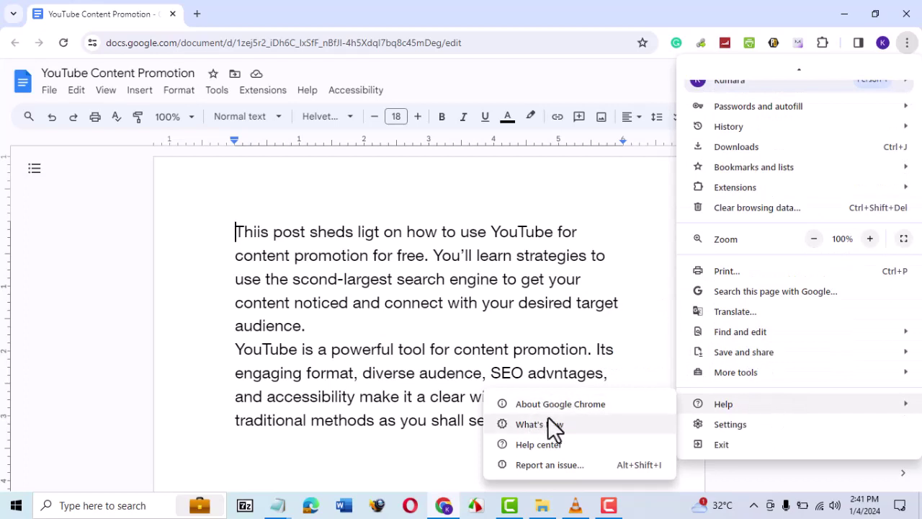
pyautogui.click(551, 407)
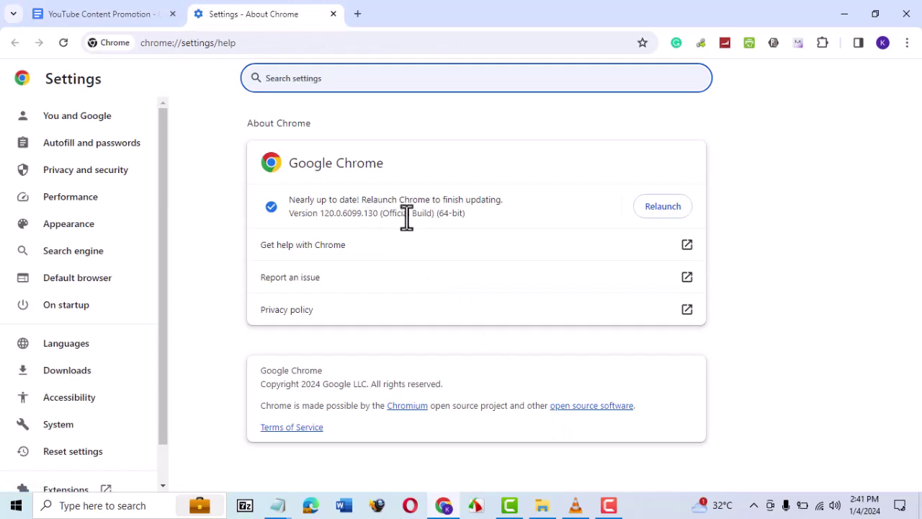
pyautogui.click(669, 207)
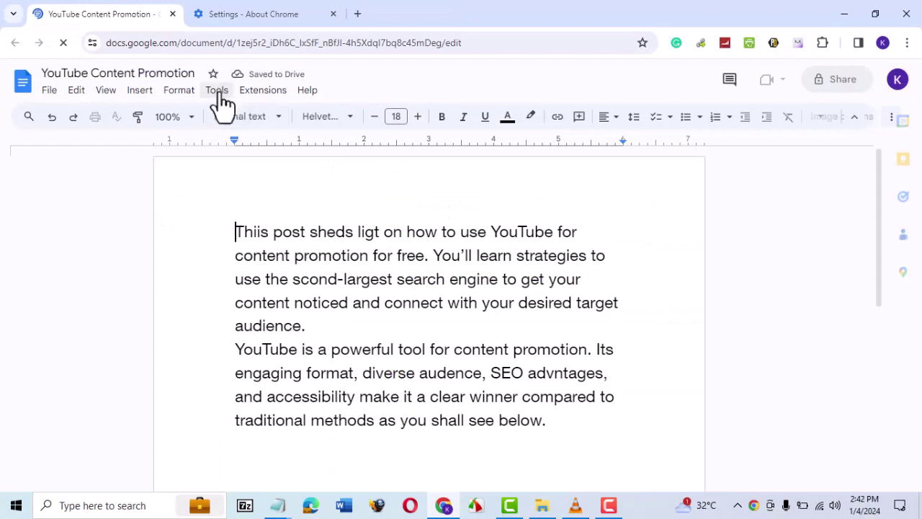
pyautogui.click(218, 94)
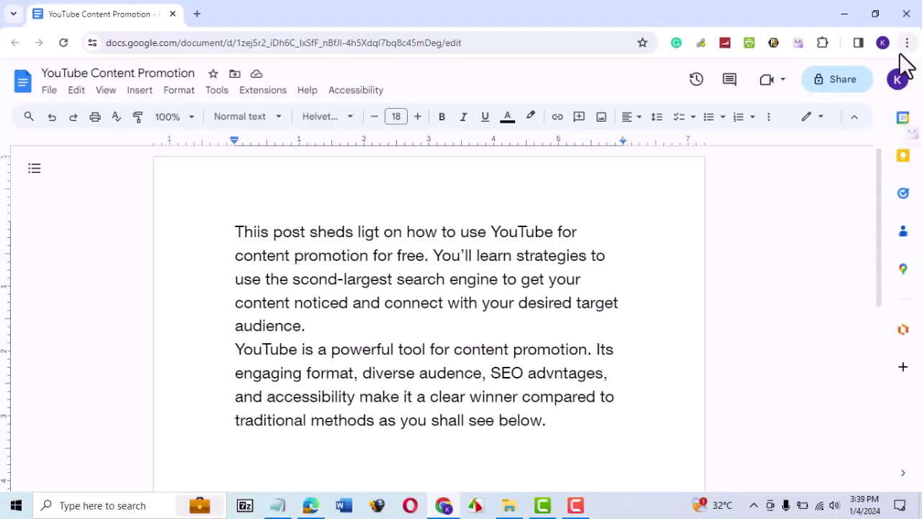
# Switch off Enhanced spell check under Sync and Google services, then return to the document.
pyautogui.click(908, 42)
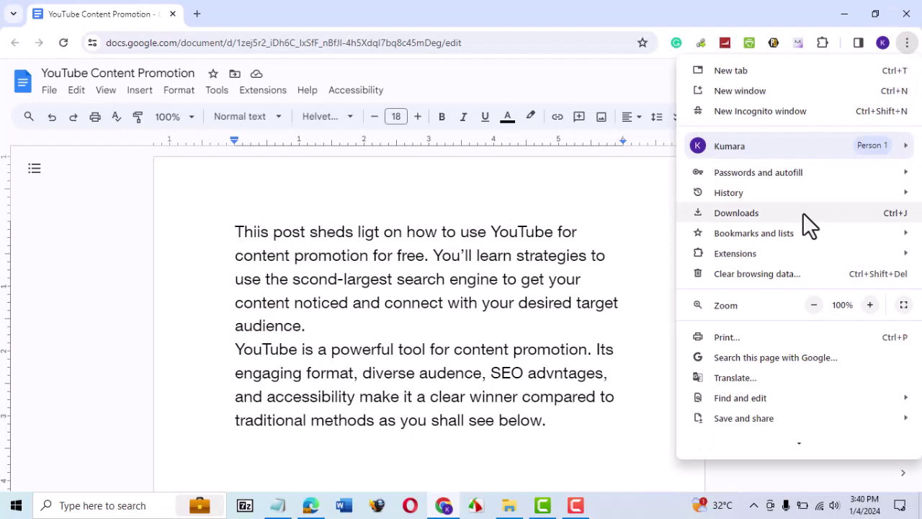
pyautogui.scroll(-1, 783, 292)
pyautogui.scroll(-2, 777, 288)
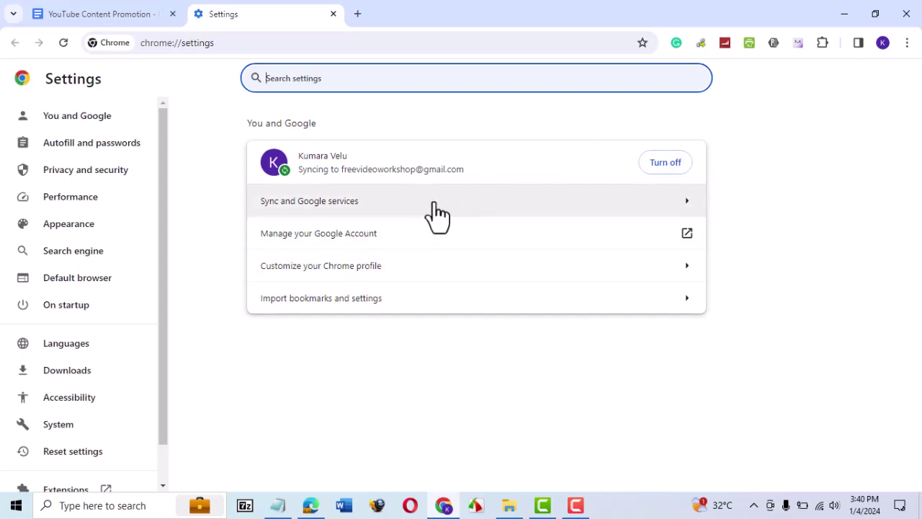
pyautogui.click(638, 208)
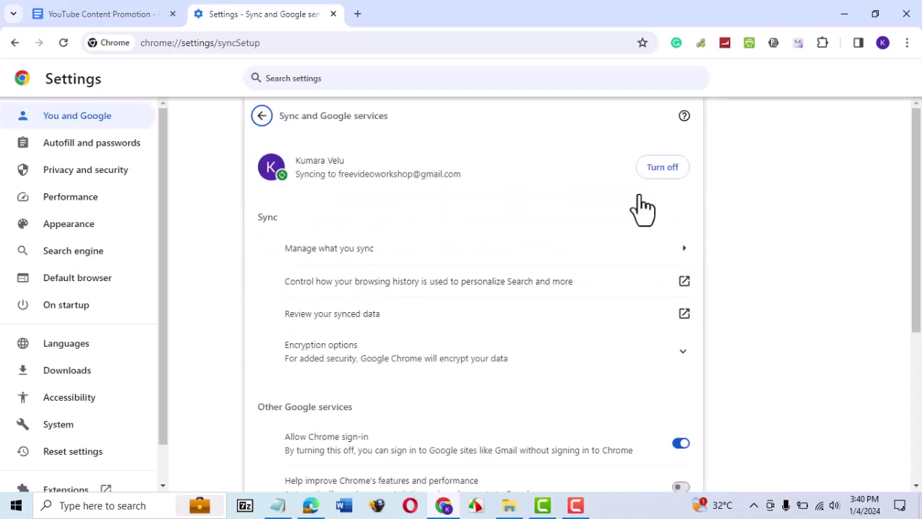
pyautogui.scroll(-2, 338, 303)
pyautogui.scroll(-2, 346, 312)
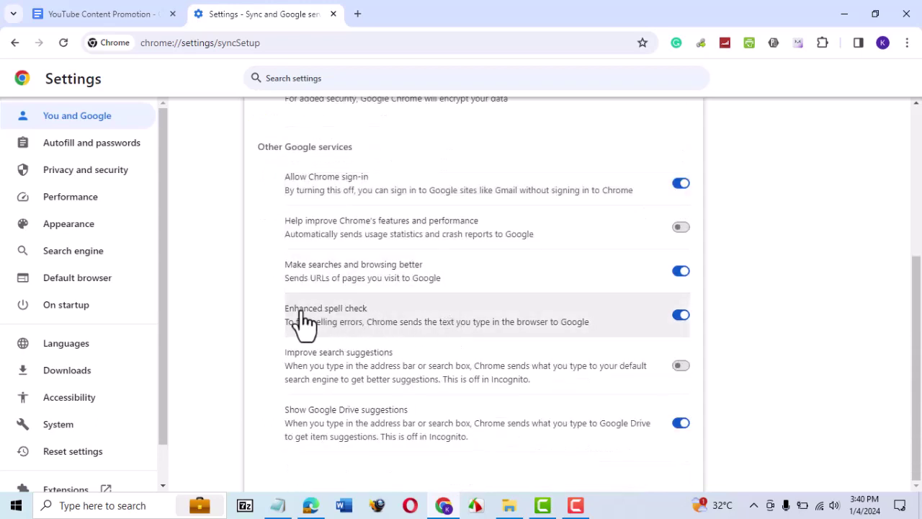
pyautogui.click(681, 316)
pyautogui.hotkey('ctrl', 'Tab')
pyautogui.click(217, 94)
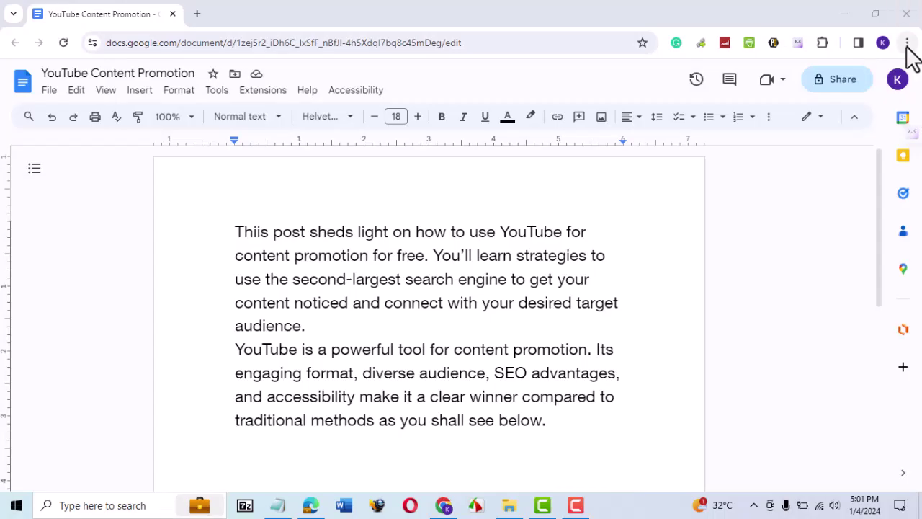
pyautogui.click(907, 46)
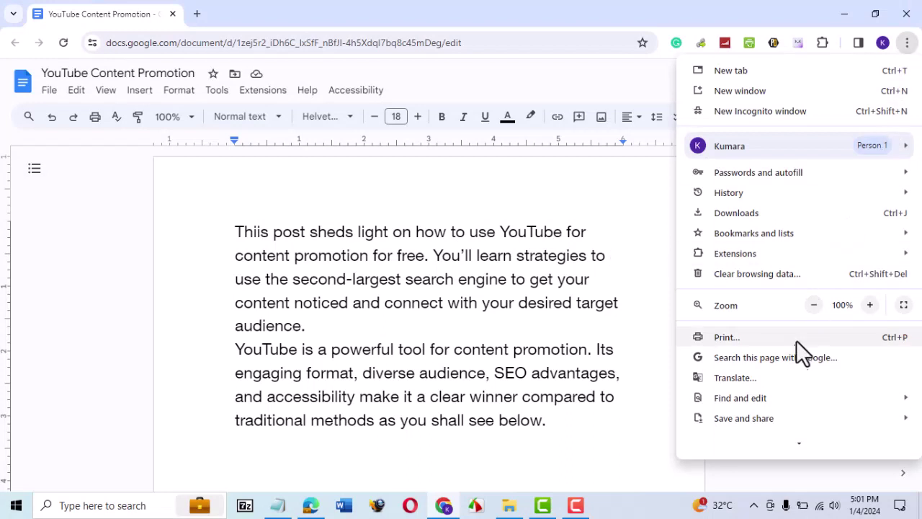
pyautogui.scroll(-2, 796, 346)
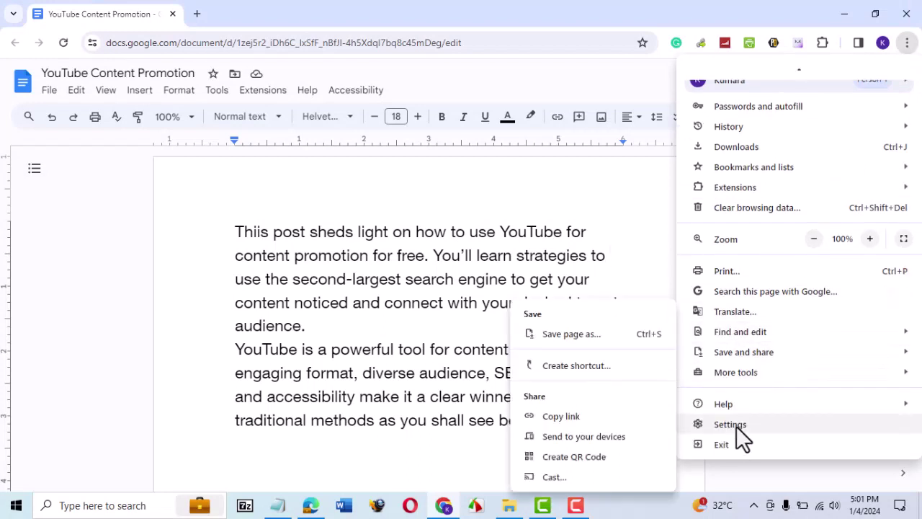
pyautogui.click(736, 425)
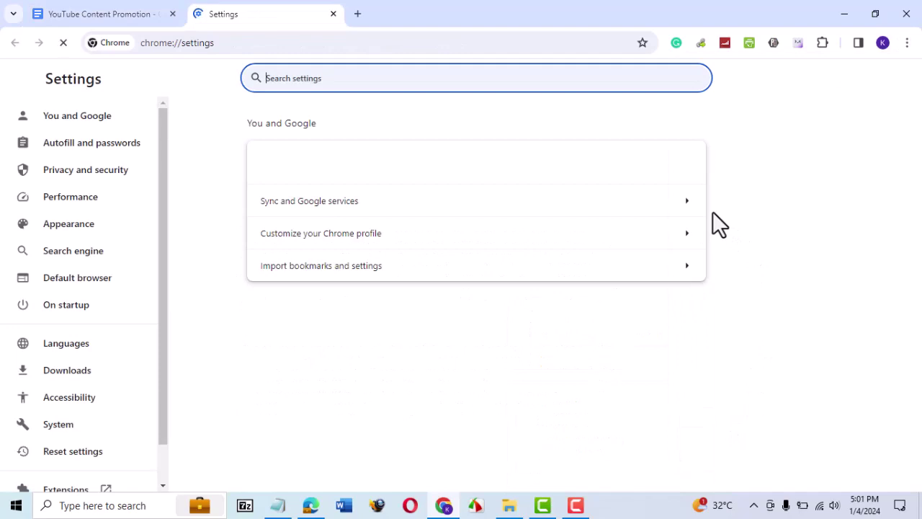
pyautogui.click(75, 354)
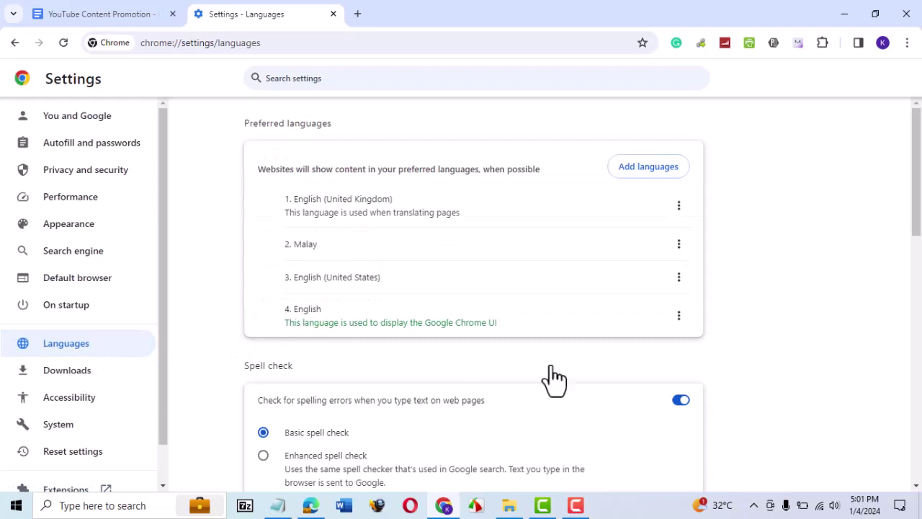
pyautogui.scroll(-4, 617, 324)
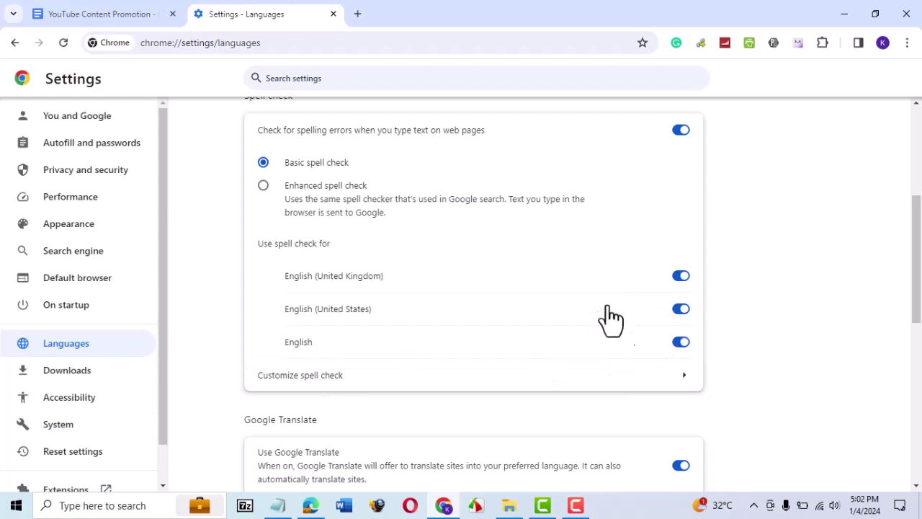
pyautogui.click(132, 16)
pyautogui.click(217, 91)
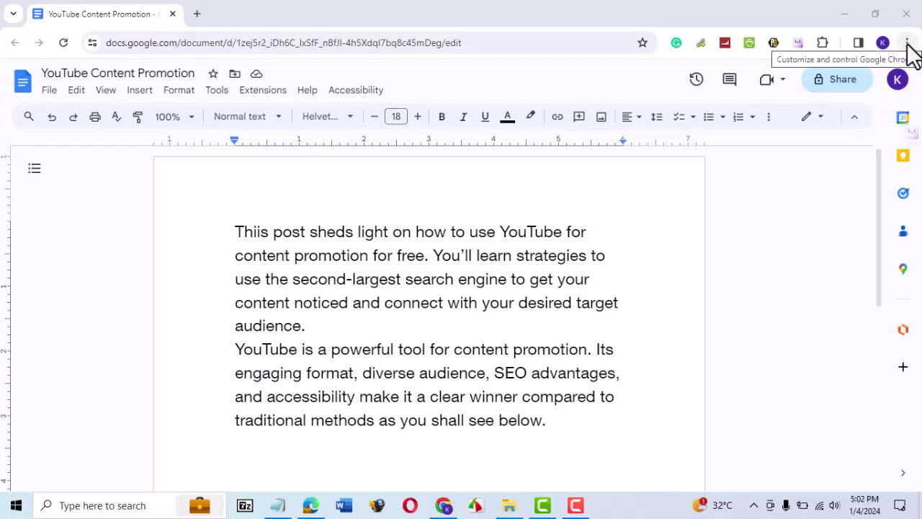
# Toggle off the AdBlock extension on Chrome's Manage Extensions page.
pyautogui.click(908, 44)
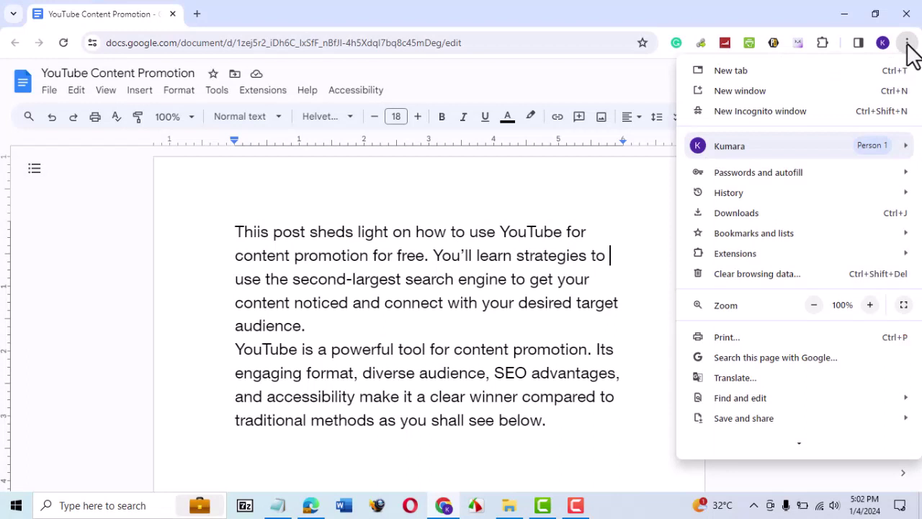
pyautogui.moveTo(735, 254)
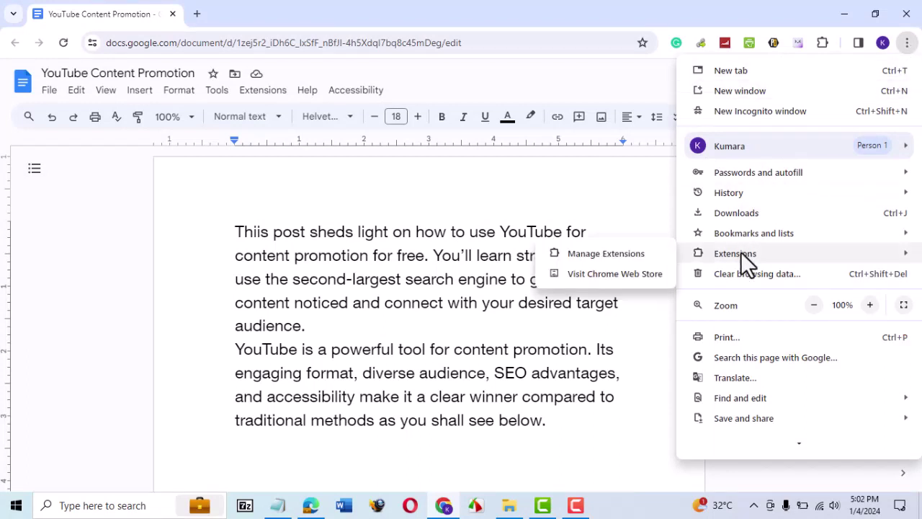
pyautogui.click(605, 256)
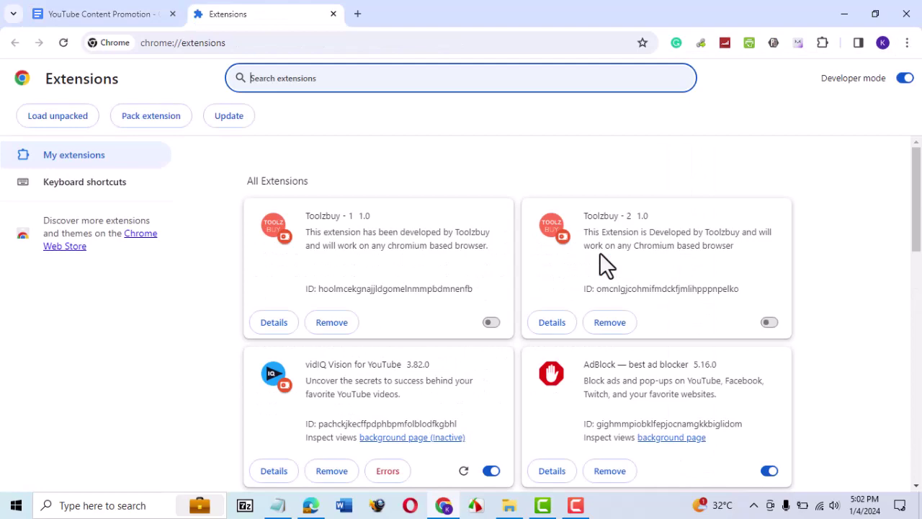
pyautogui.scroll(-1, 613, 382)
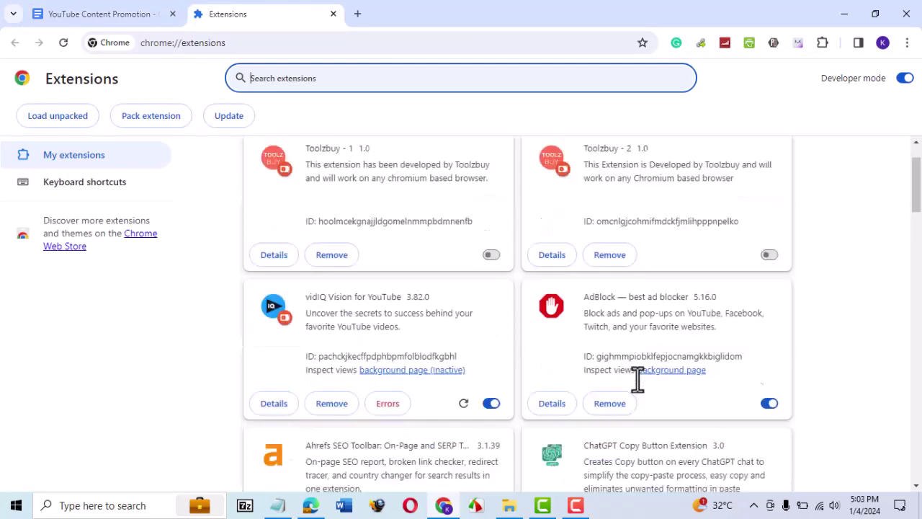
pyautogui.scroll(-1, 648, 310)
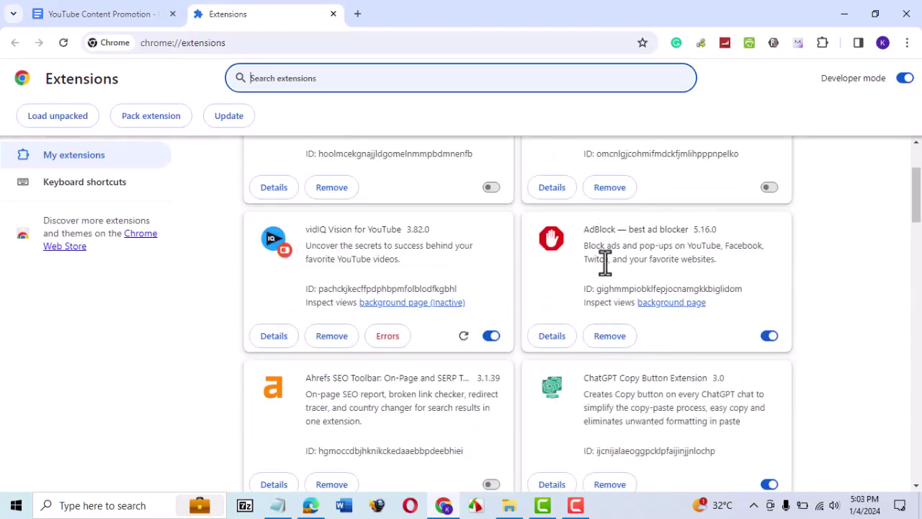
pyautogui.click(770, 337)
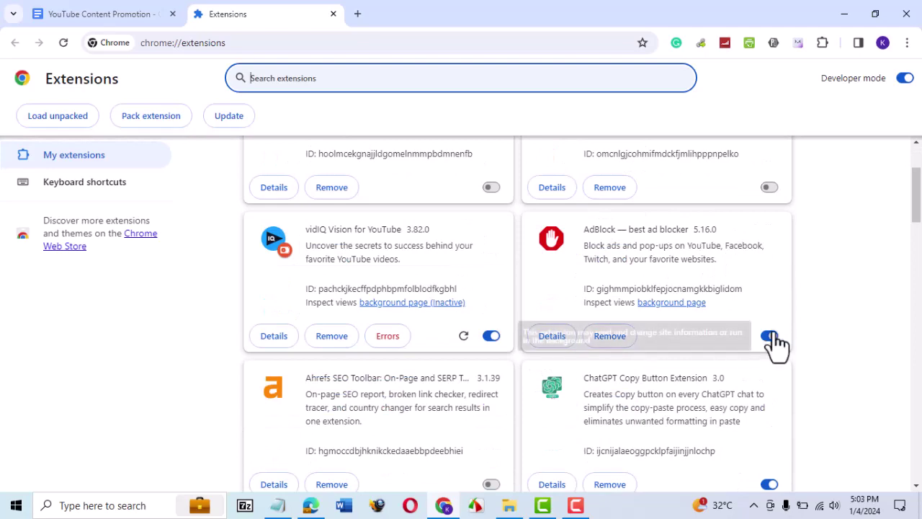
# Back on the YouTube Content Promotion tab, show Tools > Spelling and grammar.
pyautogui.click(72, 14)
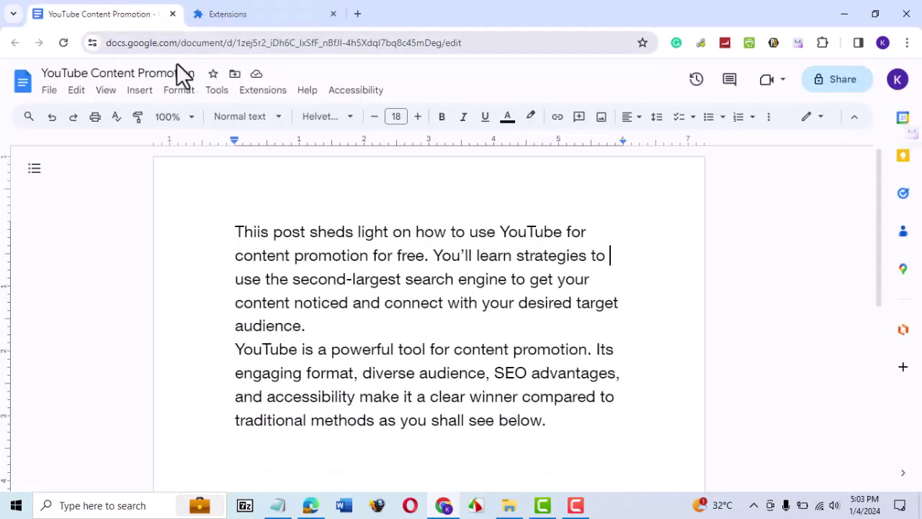
pyautogui.click(219, 92)
pyautogui.moveTo(273, 113)
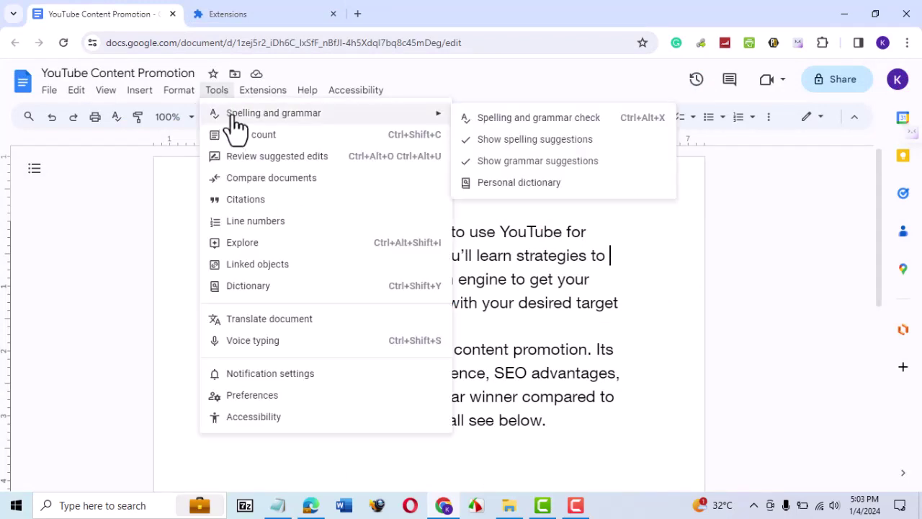